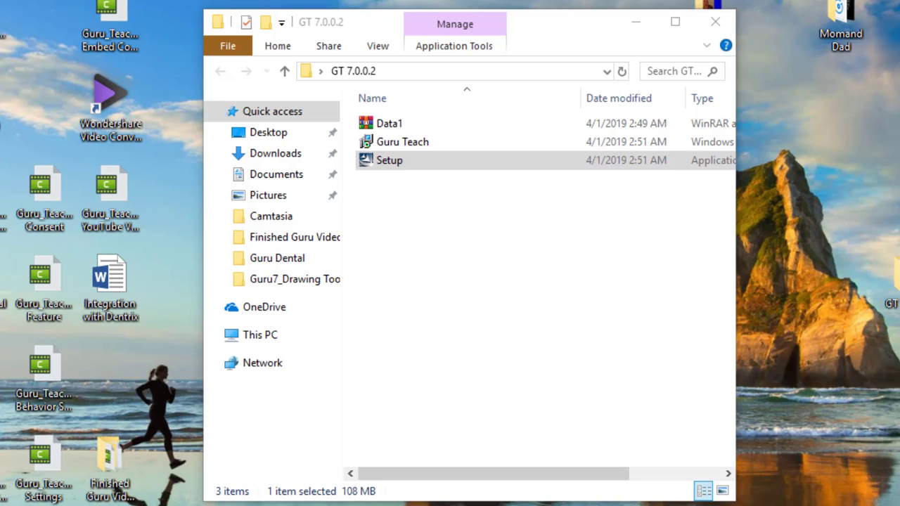
Run Setup as administrator and accept the Guru Teach licence agreement
right_click(430, 166)
click(453, 193)
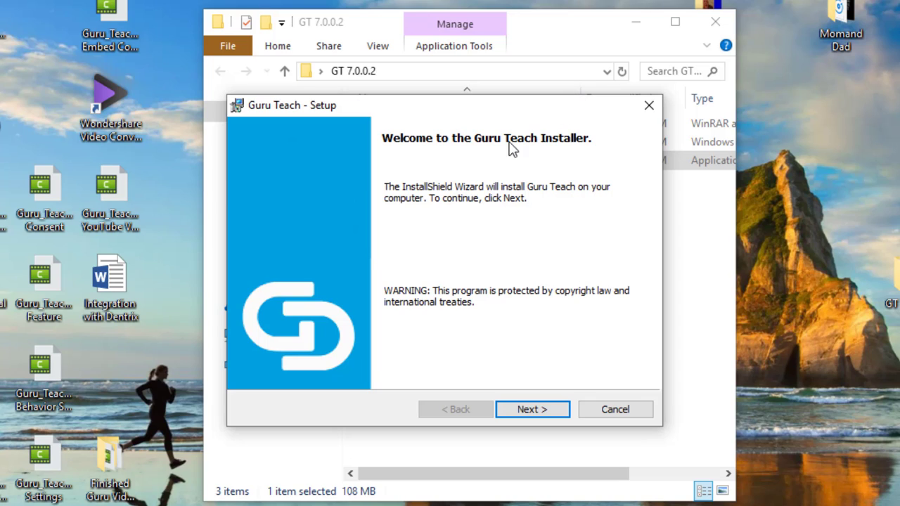
click(546, 410)
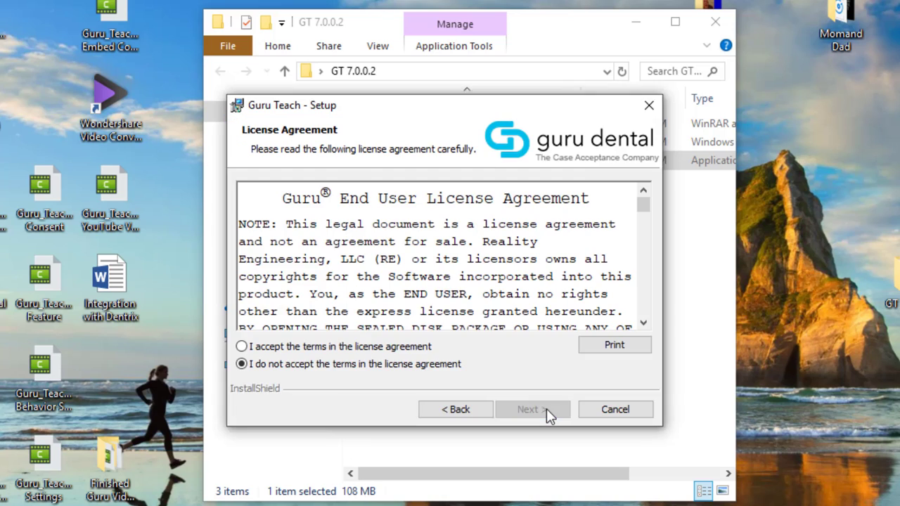
click(363, 347)
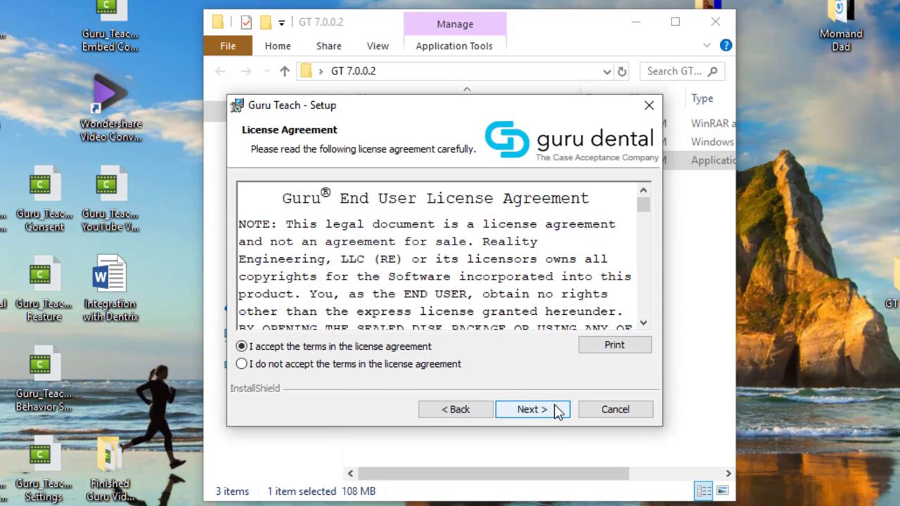
click(534, 409)
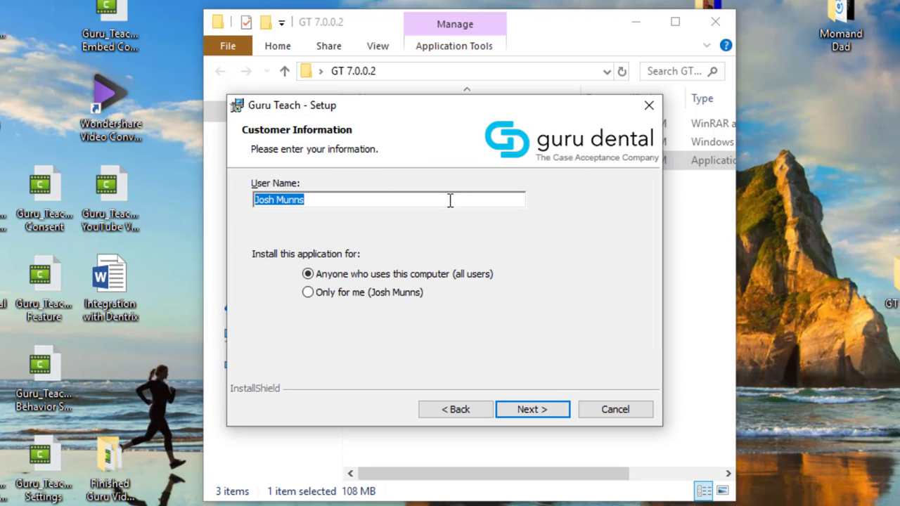
Keep the default customer details and install folder, leaving Guru Teach Workstation Install selected
click(552, 411)
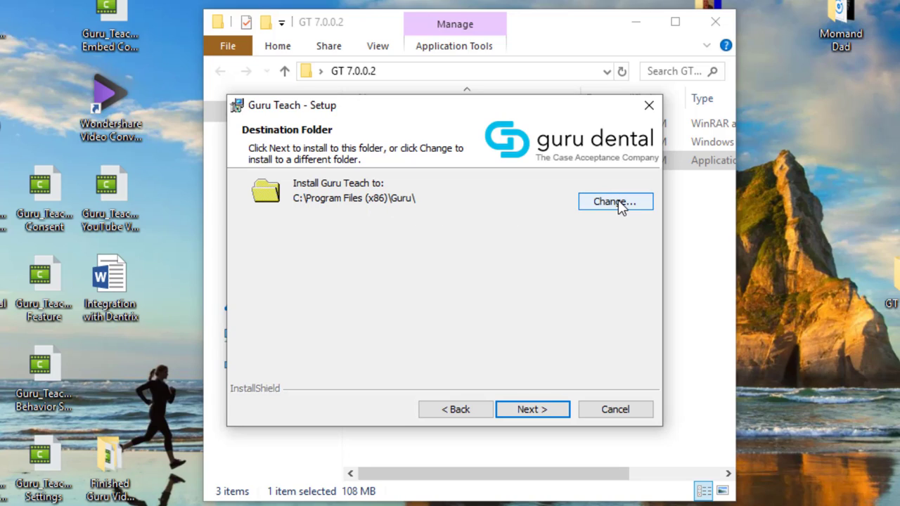
click(549, 412)
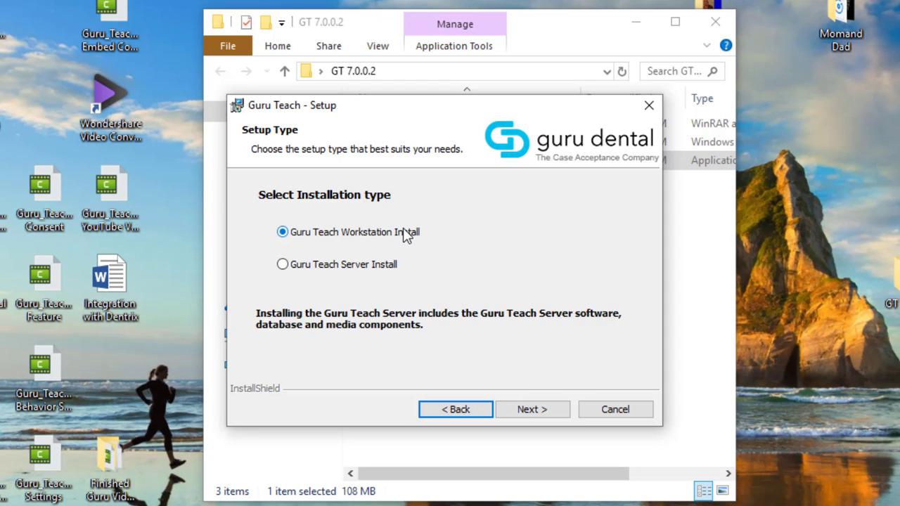
Keep the workstation install type and change the network location from 'localhost' to 'server'
click(532, 410)
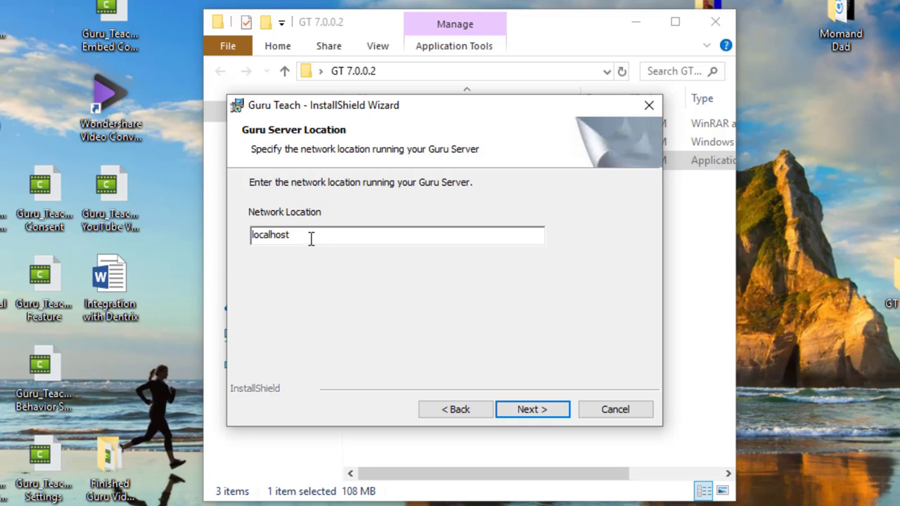
drag(312, 236, 183, 232)
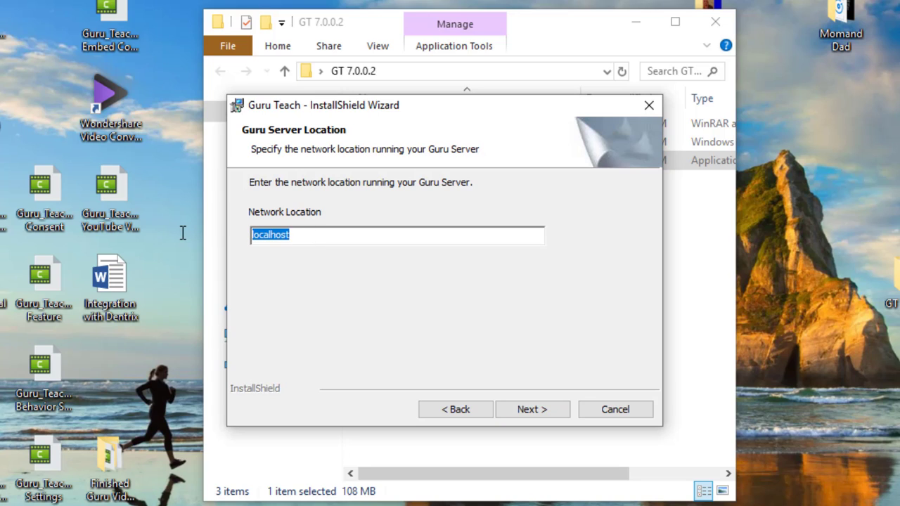
key(BackSpace)
text(server)
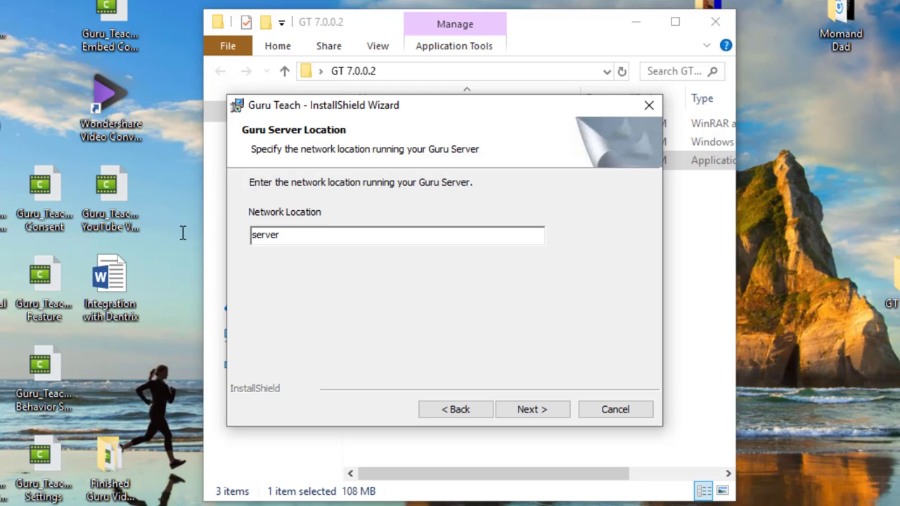
Install Guru Teach and close the completed setup wizard
click(550, 413)
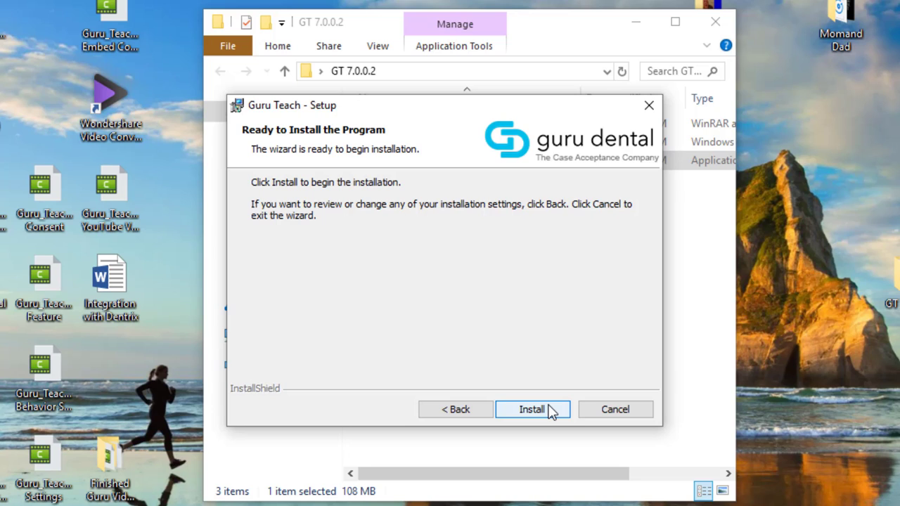
click(547, 410)
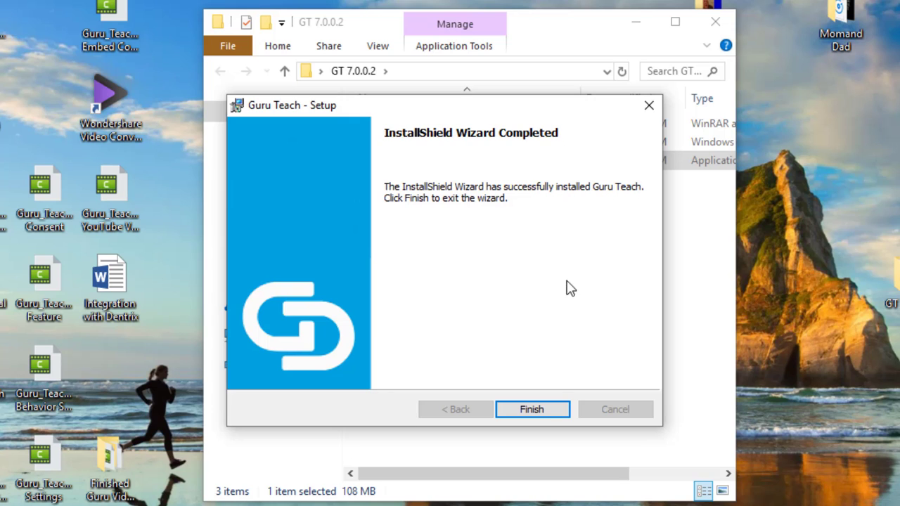
click(539, 412)
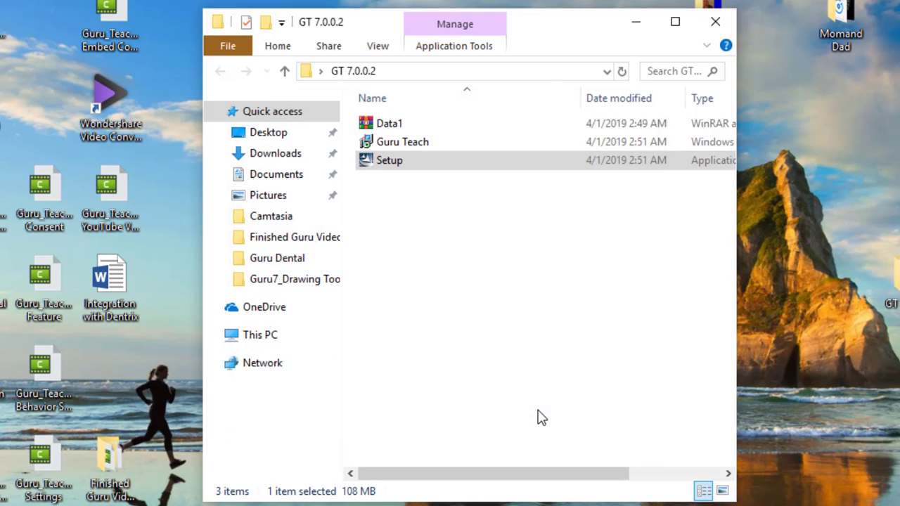
Close the GT 7.0.0.2 folder window and launch Guru Teach from its desktop shortcut
click(724, 23)
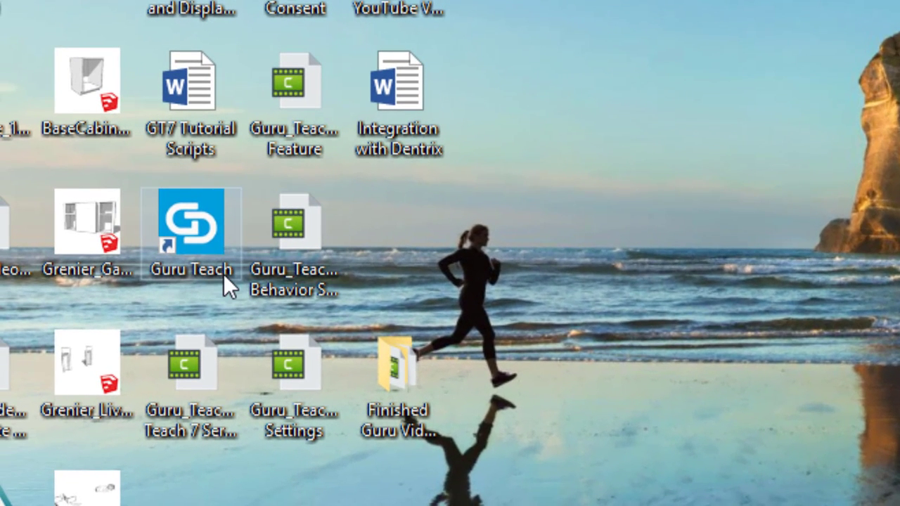
double_click(199, 211)
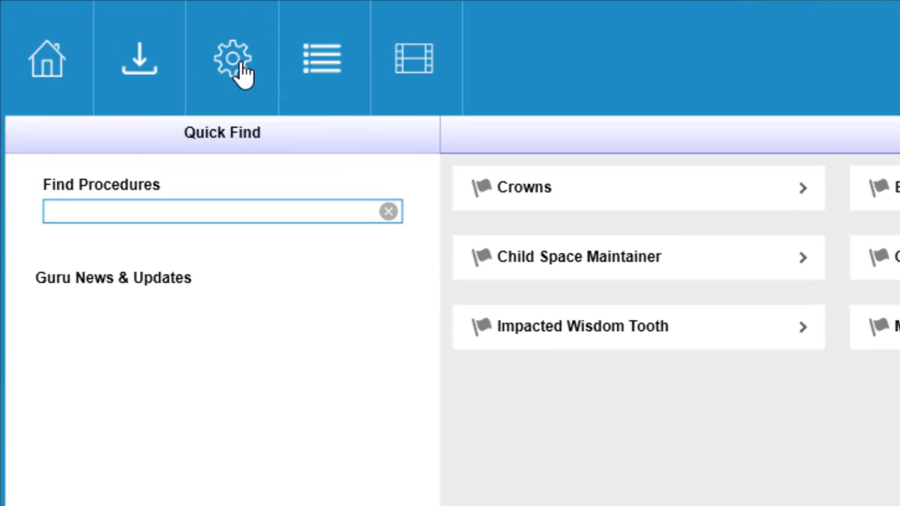
Enter the account's e-mail address and password in Guru Teach's Email settings
click(239, 63)
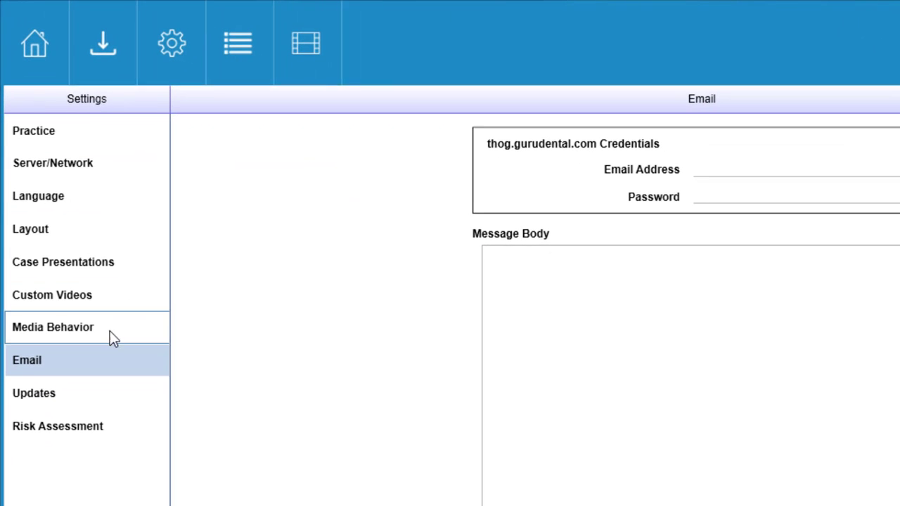
click(728, 172)
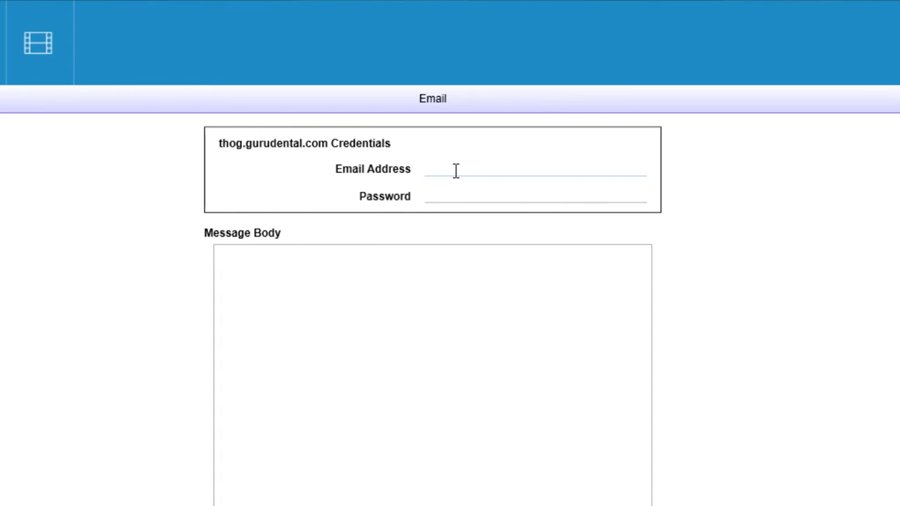
key(Tab)
text(********)
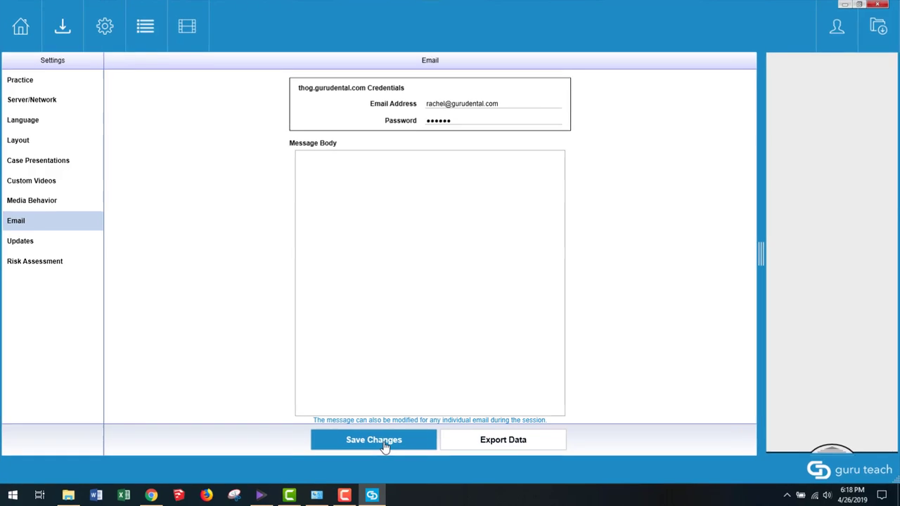
Save the Email settings and confirm them with the pasted e-mailed verification code
click(385, 447)
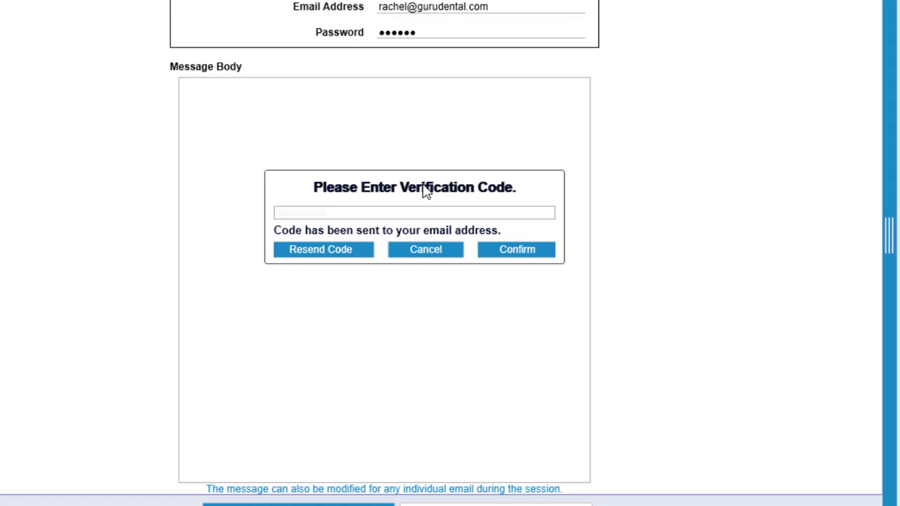
click(277, 215)
key(ctrl+v)
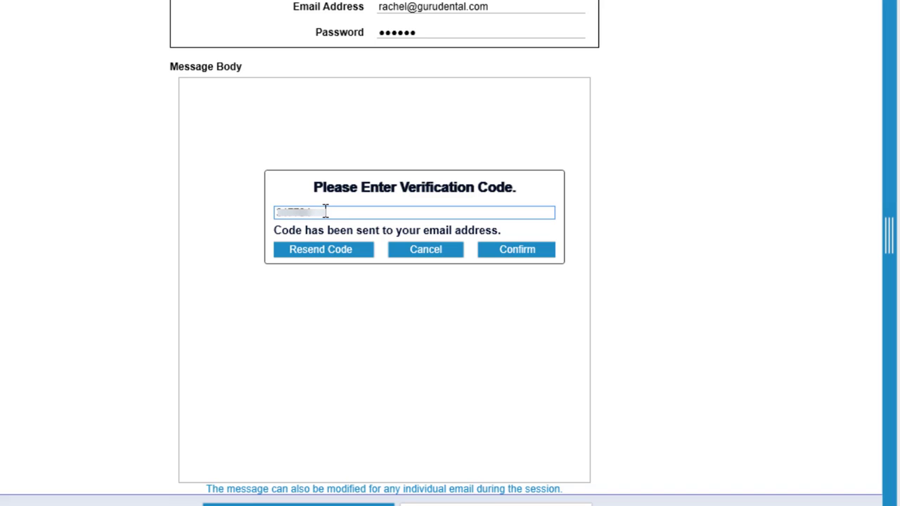
click(515, 259)
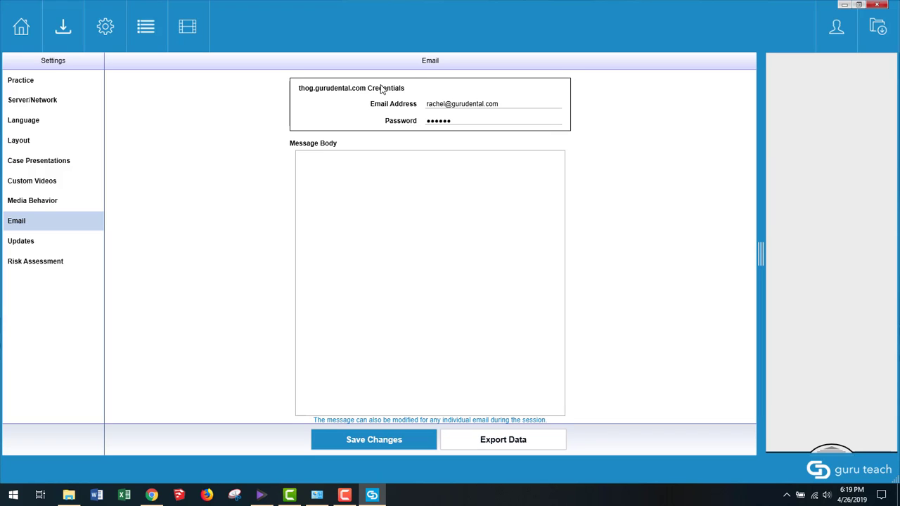
Return to the home screen and open the Space Maintainer video in the player
click(38, 23)
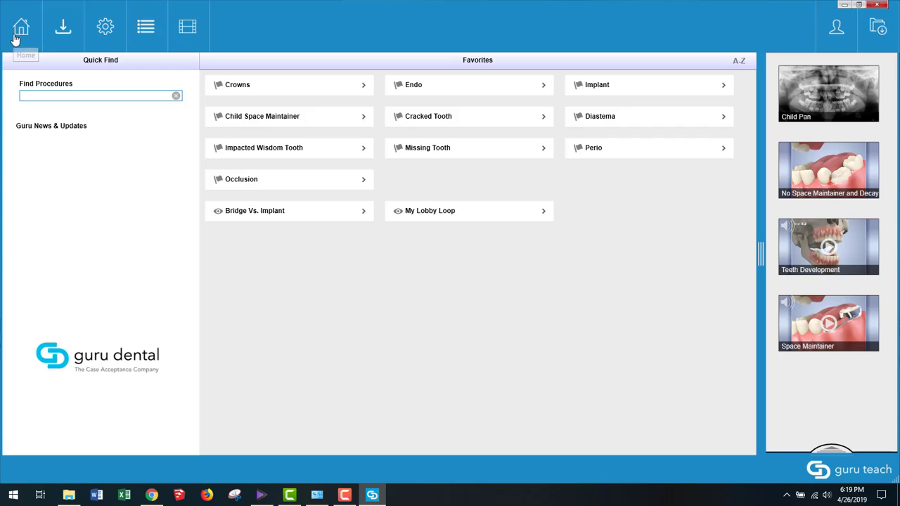
click(355, 150)
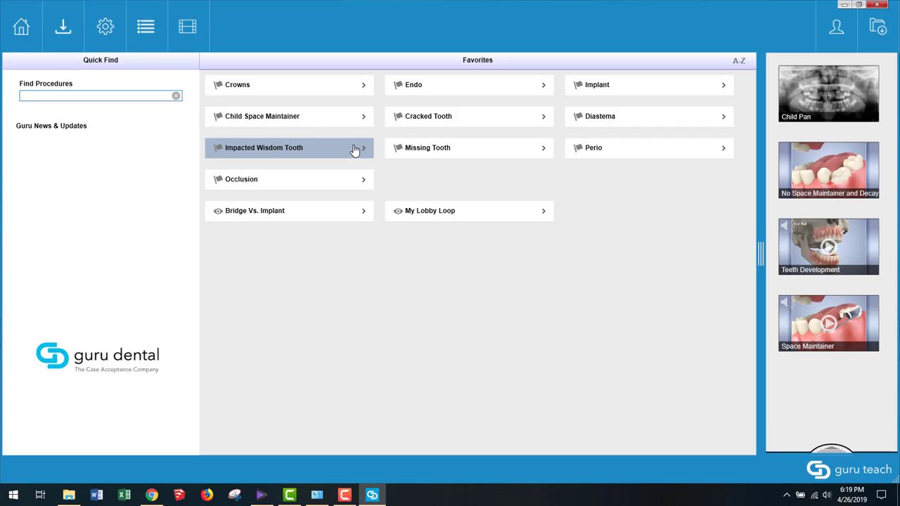
mouse_move(808, 315)
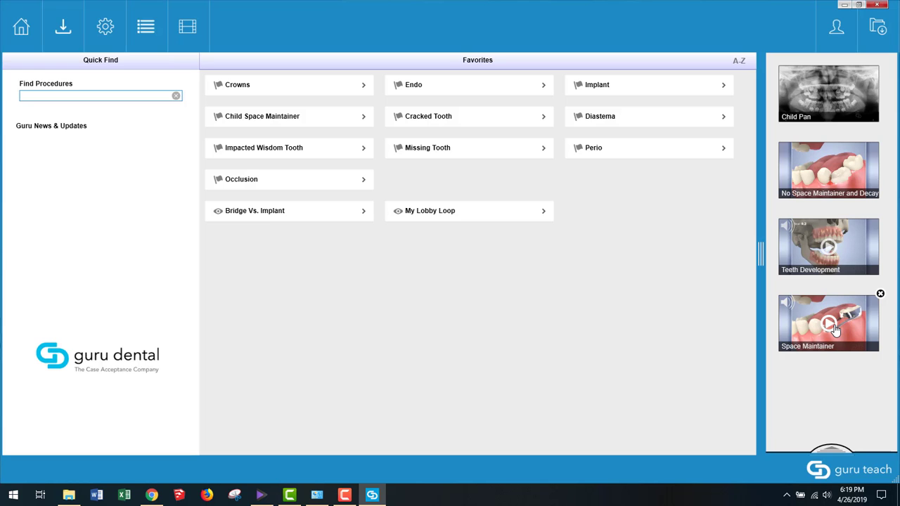
click(830, 324)
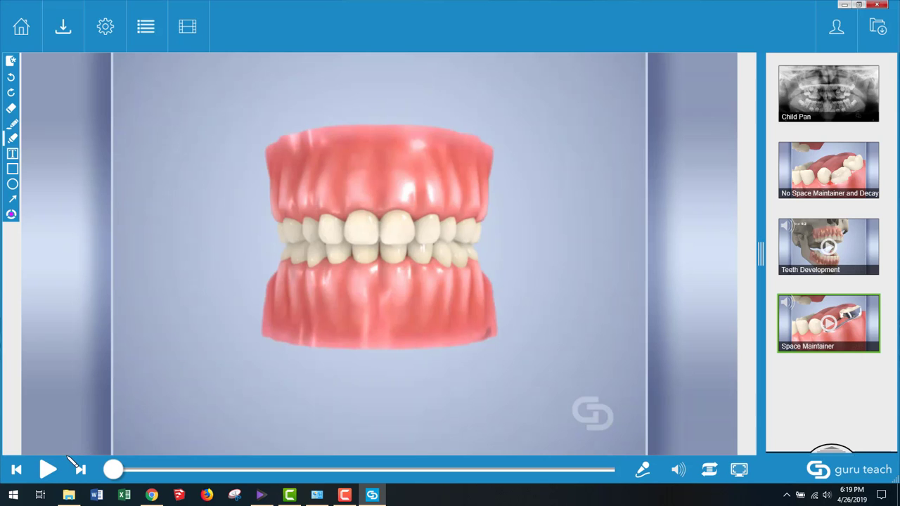
Mute and play the video, skipping ahead to the molar close-up
click(677, 469)
click(47, 470)
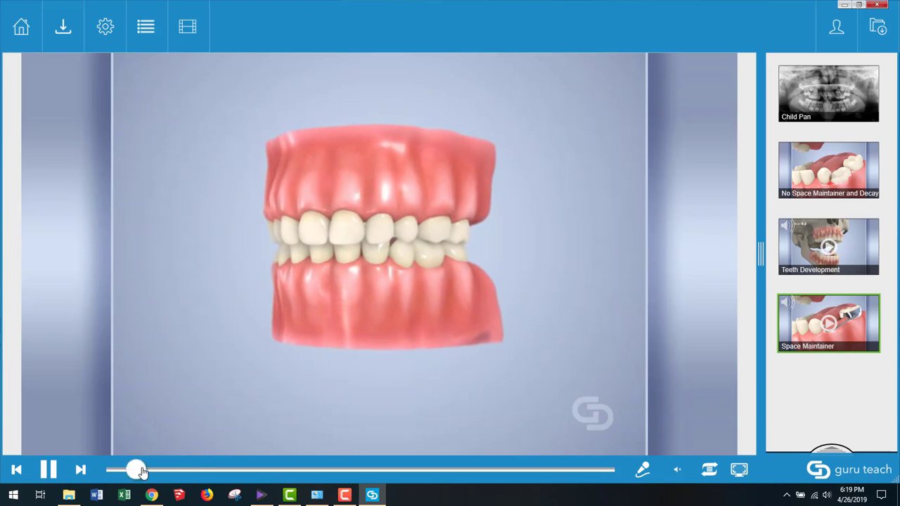
drag(134, 470, 184, 471)
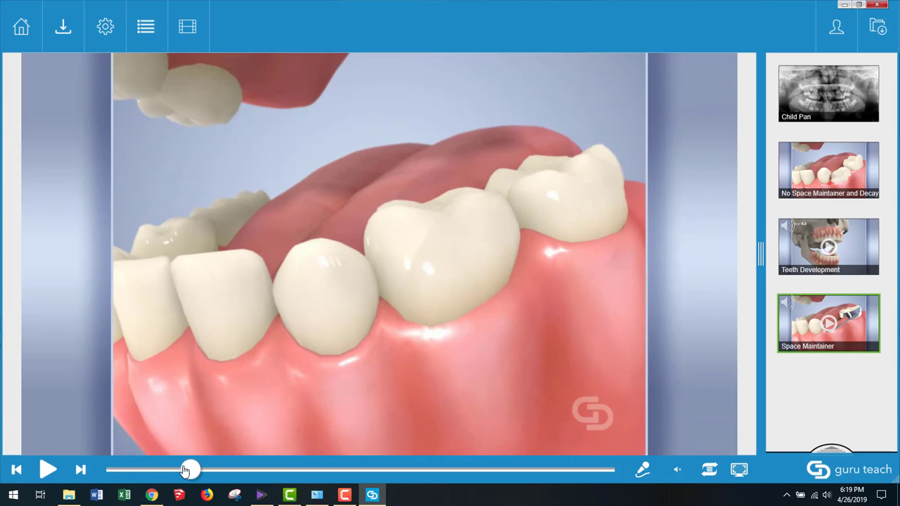
right_click(807, 385)
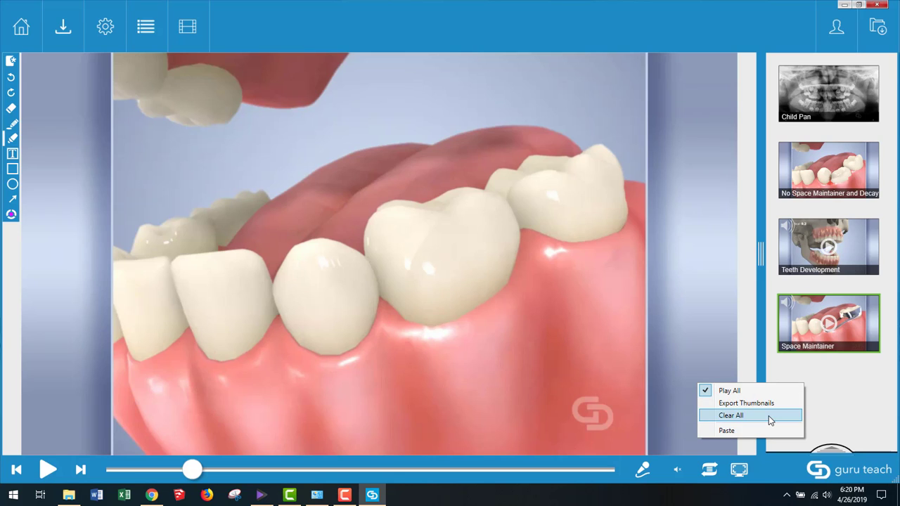
click(833, 364)
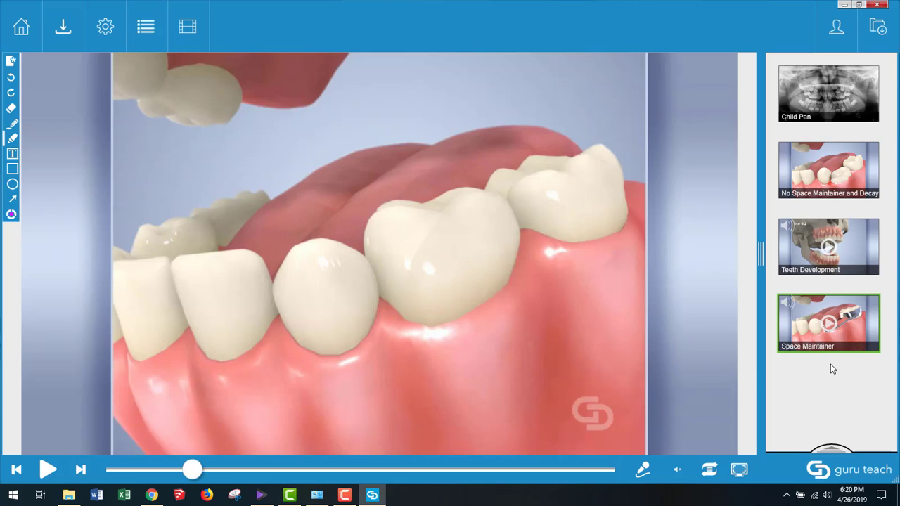